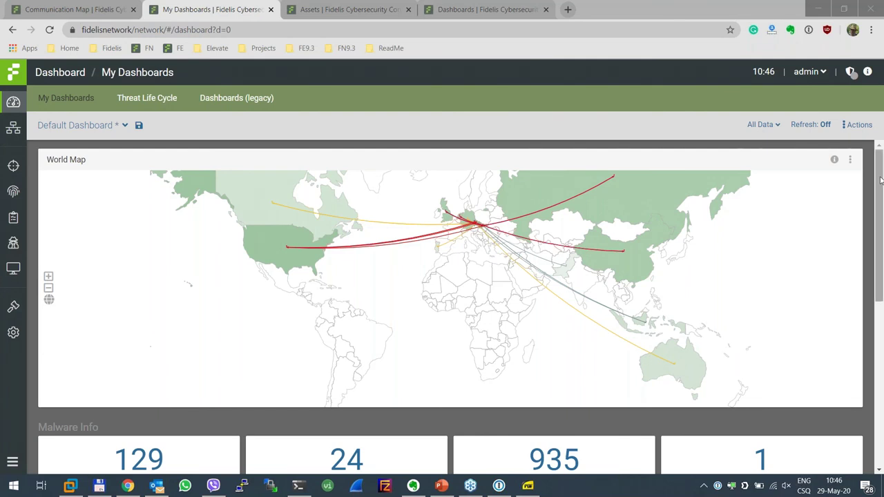
- Switch to the My Own dashboard and drill into the alerts for IP 192.168.200.90
{"action": "mouse_move", "coordinate": [880, 181]}
{"action": "left_mouse_down"}
{"action": "mouse_move", "coordinate": [877, 349]}
{"action": "mouse_move", "coordinate": [875, 174]}
{"action": "left_mouse_up"}
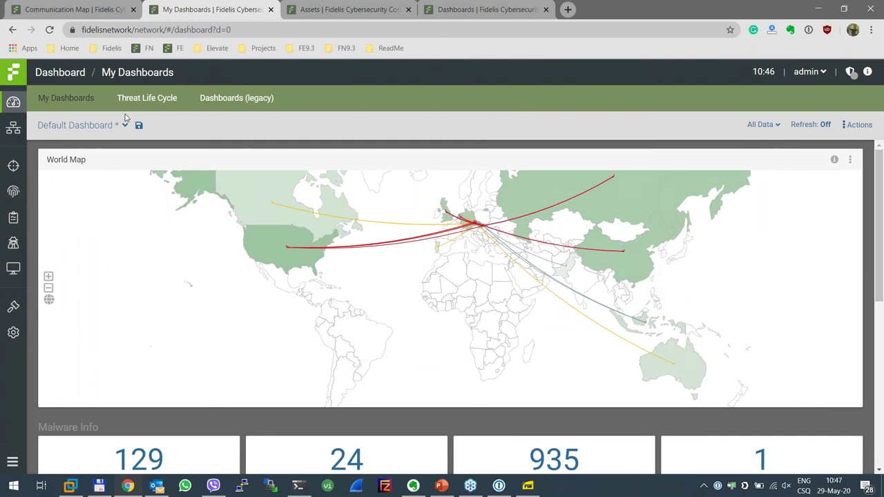
{"action": "left_click", "coordinate": [84, 132]}
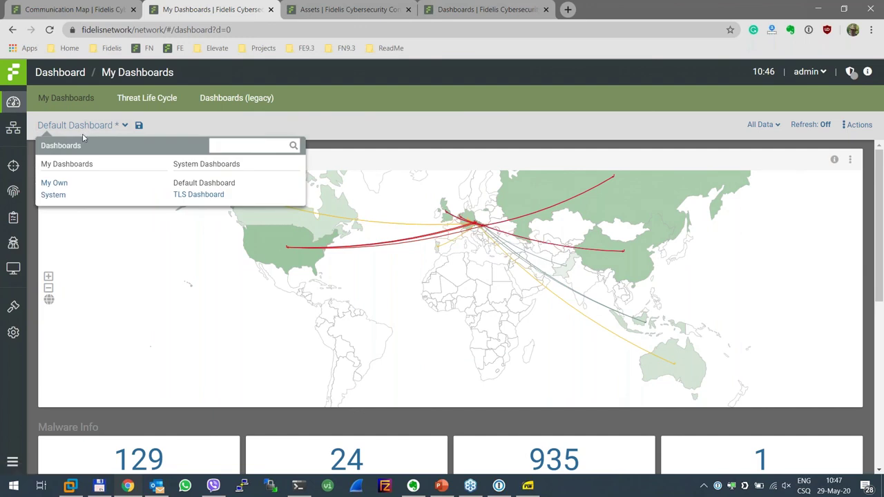
{"action": "left_click", "coordinate": [57, 185]}
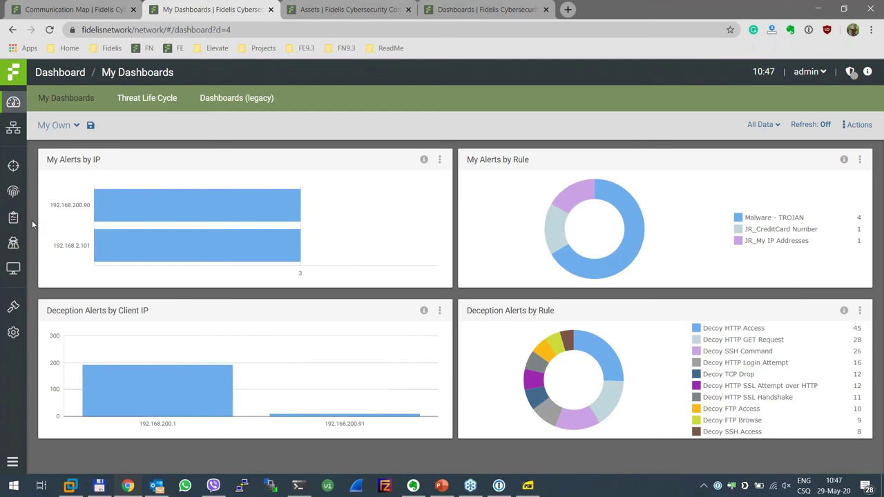
{"action": "mouse_move", "coordinate": [172, 205]}
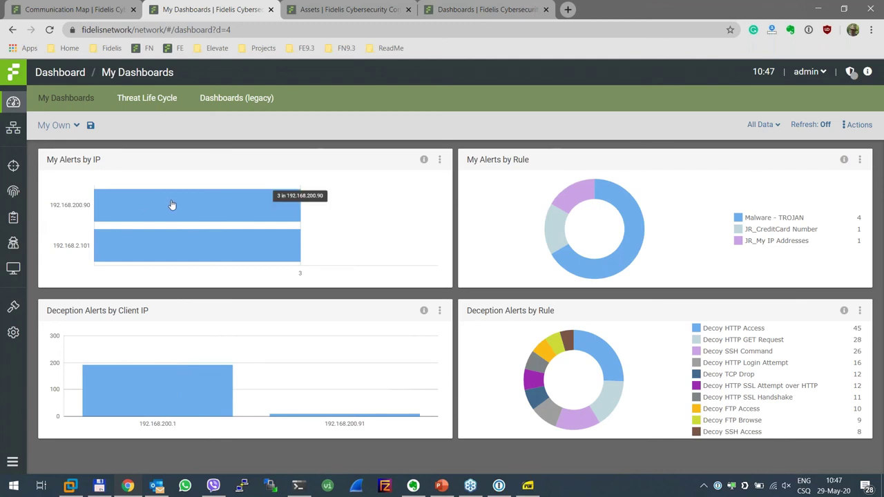
{"action": "left_click", "coordinate": [173, 205]}
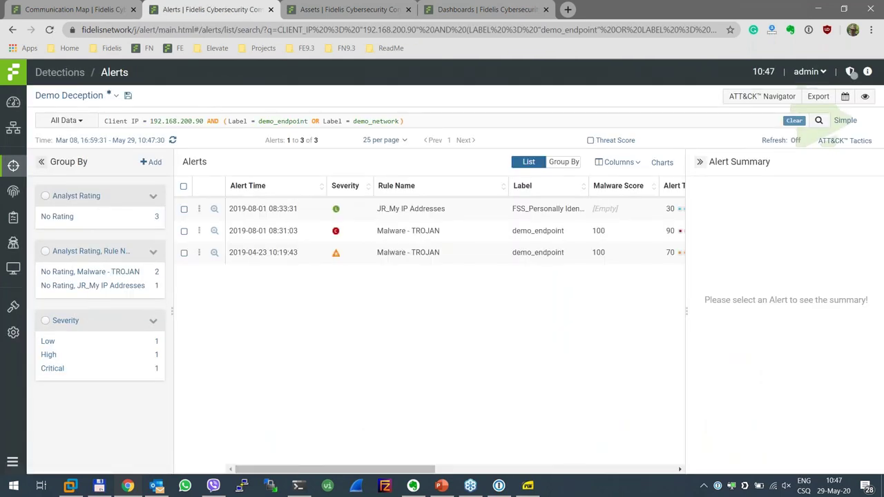
- View the summary of the JR_My IP Addresses alert and the advanced search conditions behind the alert list
{"action": "left_click", "coordinate": [269, 213]}
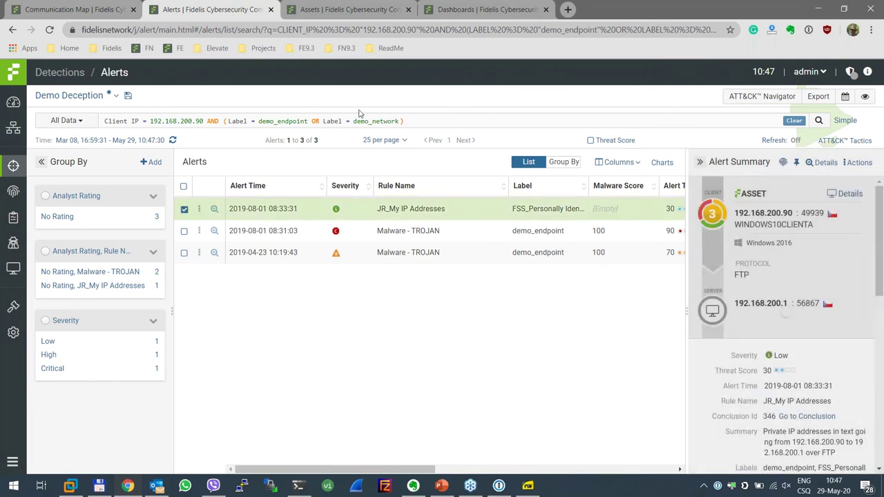
{"action": "left_click", "coordinate": [417, 122]}
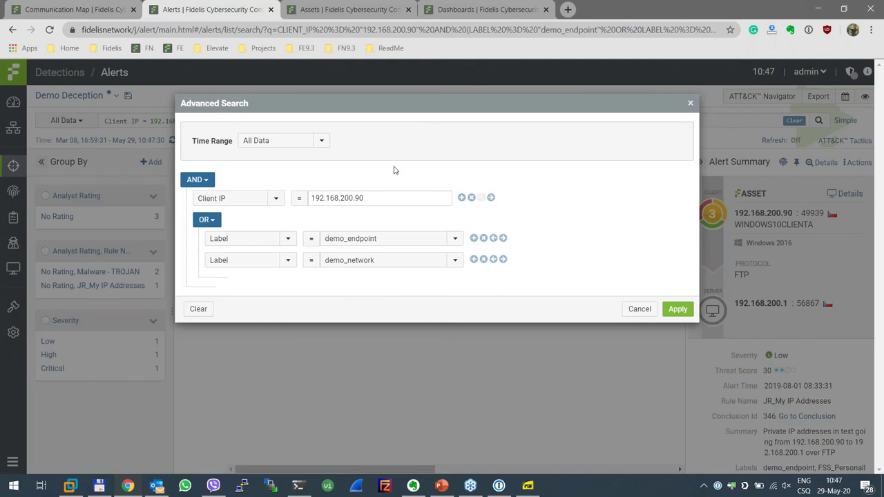
{"action": "left_click", "coordinate": [689, 103]}
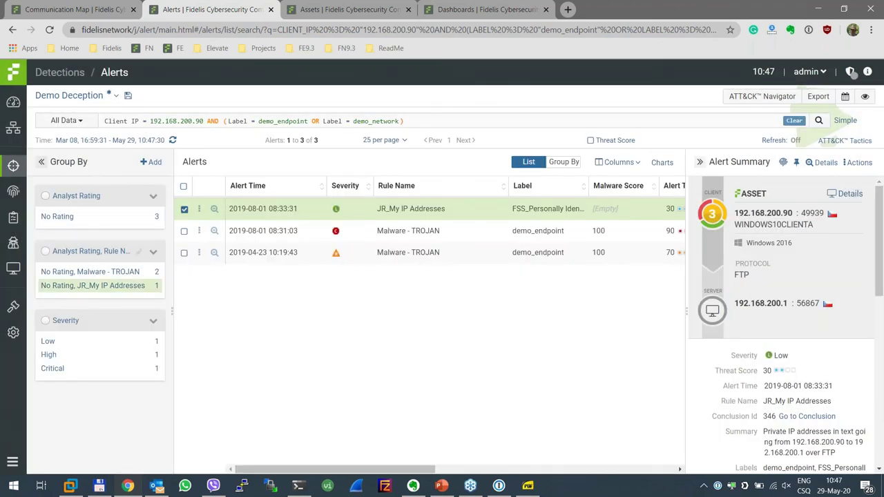
- Group the alerts by severity and open the details of the critical Malware - TROJAN alert
{"action": "left_click", "coordinate": [47, 321]}
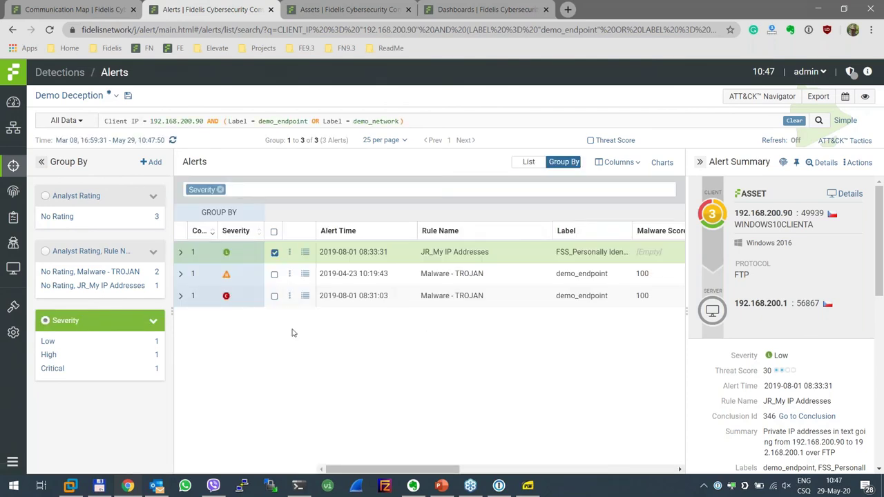
{"action": "left_click", "coordinate": [181, 295]}
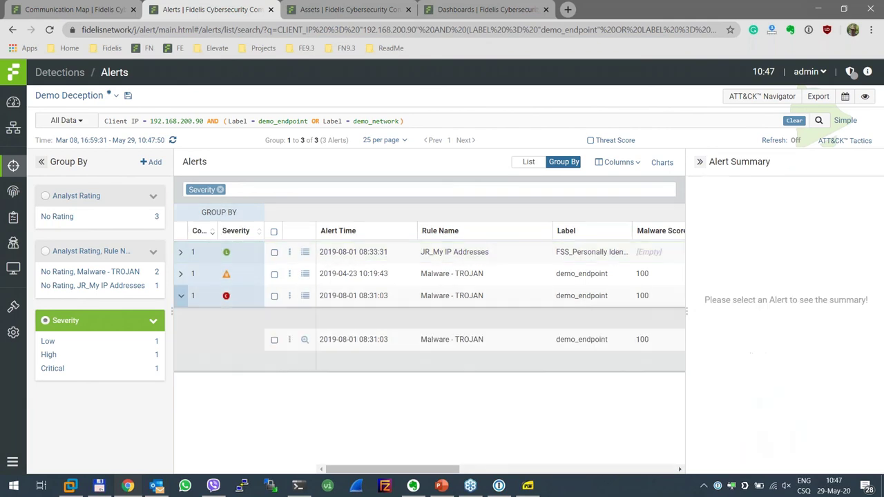
{"action": "left_click", "coordinate": [304, 341]}
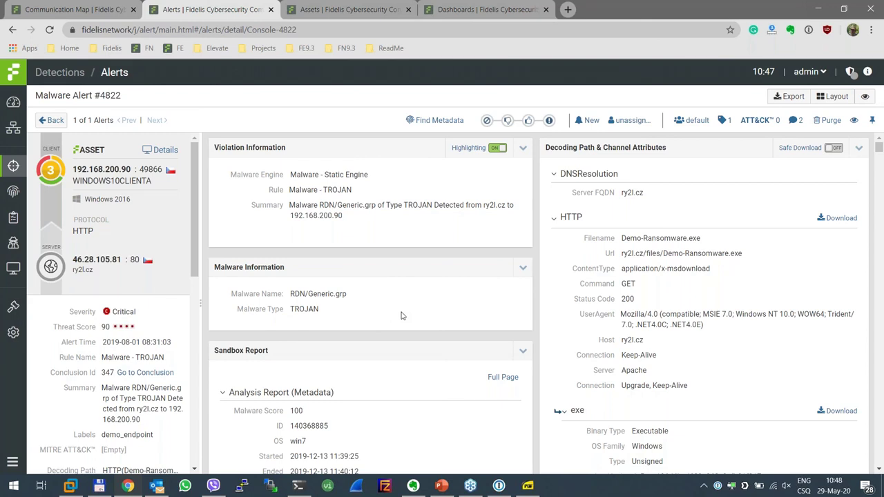
- Examine the alert's malware information and the sandbox analysis report, including the malware score
{"action": "scroll", "coordinate": [402, 315], "scroll_direction": "down", "scroll_amount": 1}
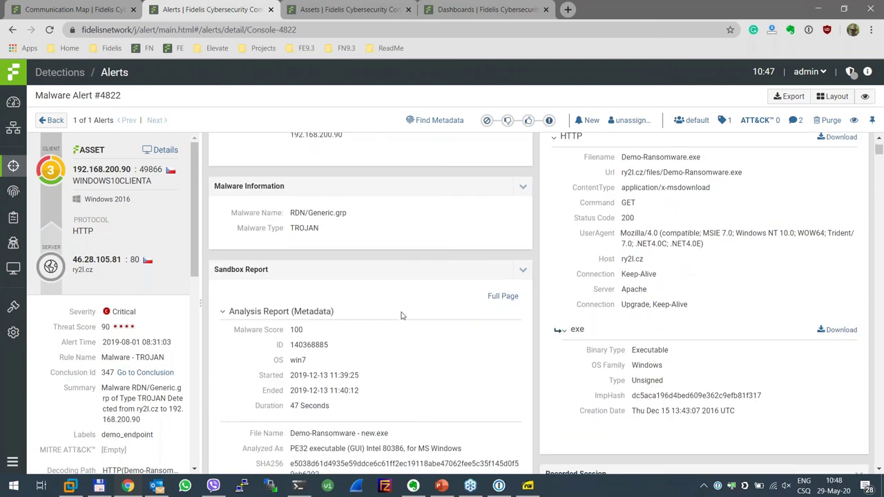
{"action": "scroll", "coordinate": [402, 316], "scroll_direction": "down", "scroll_amount": 1}
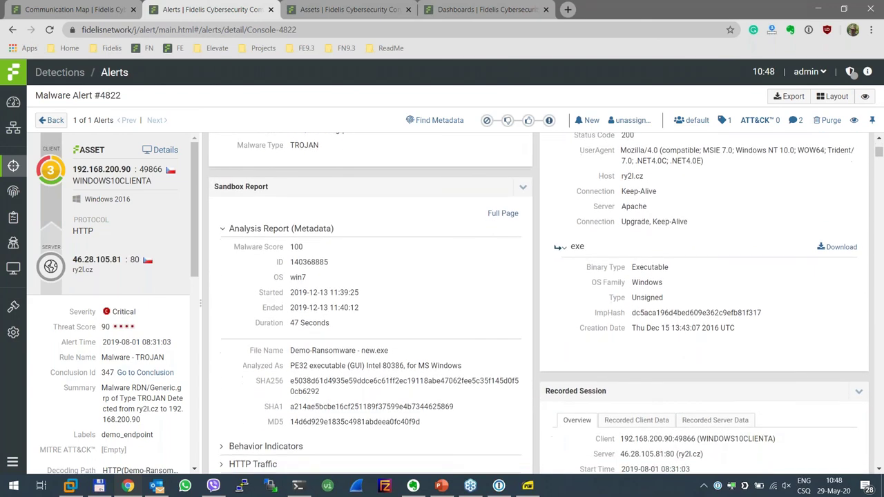
{"action": "scroll", "coordinate": [538, 304], "scroll_direction": "down", "scroll_amount": 1}
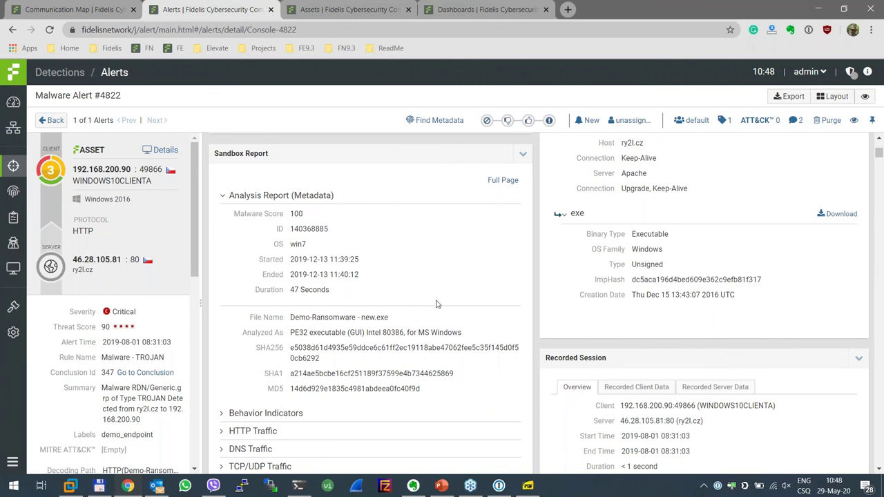
{"action": "left_click_drag", "start_coordinate": [311, 214], "coordinate": [234, 214]}
{"action": "left_click", "coordinate": [379, 219]}
- Look through the alert's workflow log, endpoint information and packet capture section, and return to the beginning of the alert
{"action": "scroll", "coordinate": [470, 297], "scroll_direction": "down", "scroll_amount": 5}
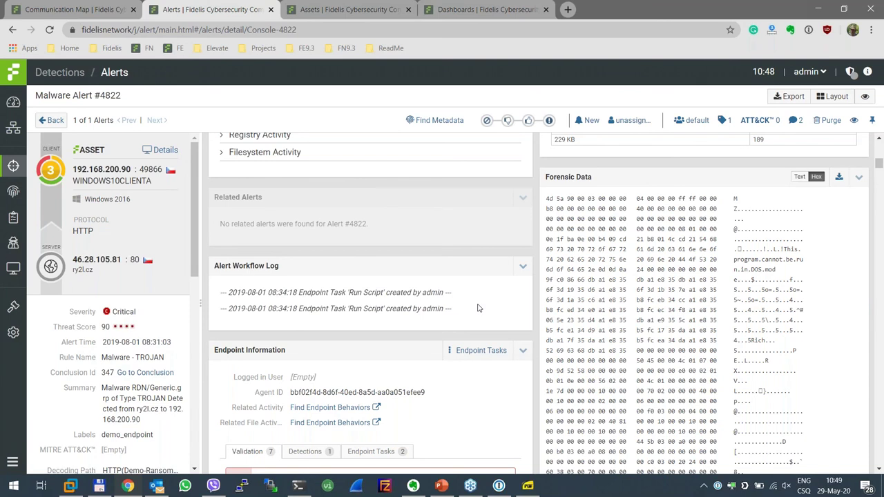
{"action": "scroll", "coordinate": [479, 308], "scroll_direction": "down", "scroll_amount": 3}
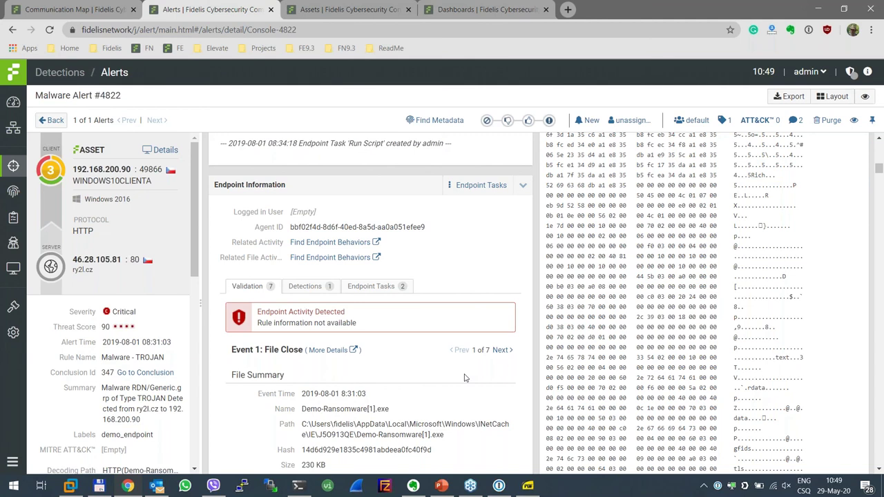
{"action": "left_click", "coordinate": [769, 438]}
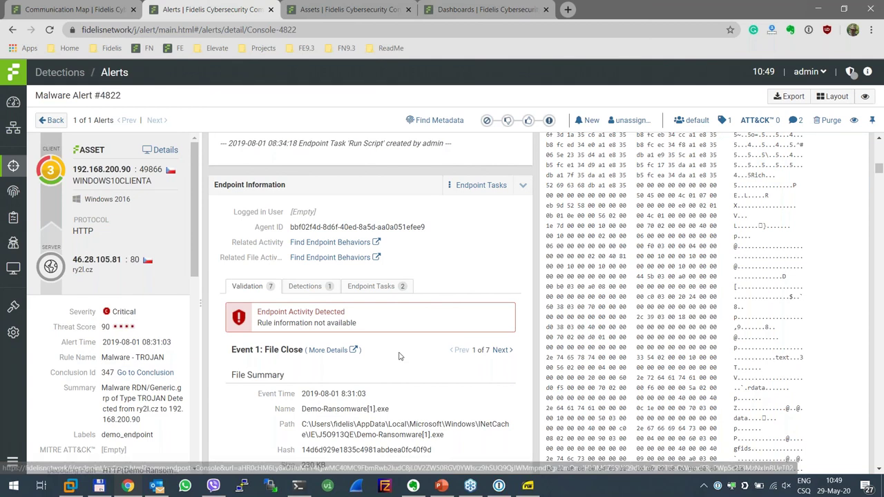
{"action": "scroll", "coordinate": [399, 356], "scroll_direction": "down", "scroll_amount": 3}
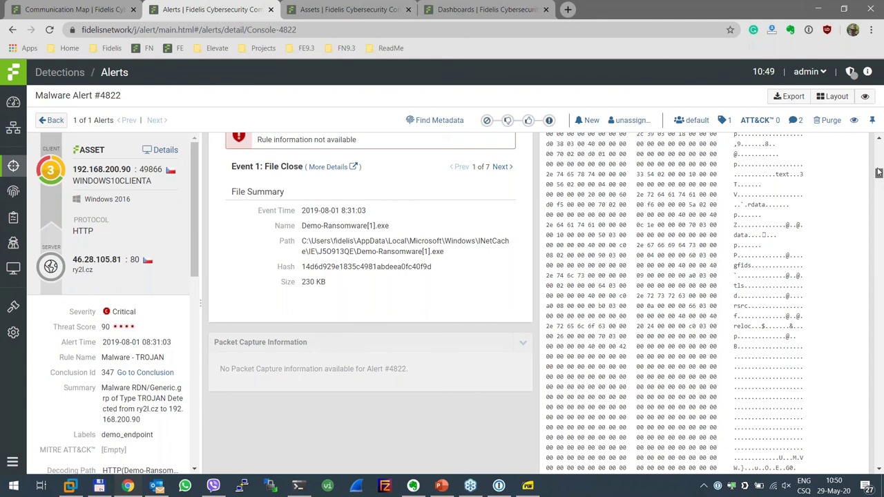
{"action": "left_click_drag", "start_coordinate": [879, 172], "coordinate": [881, 135]}
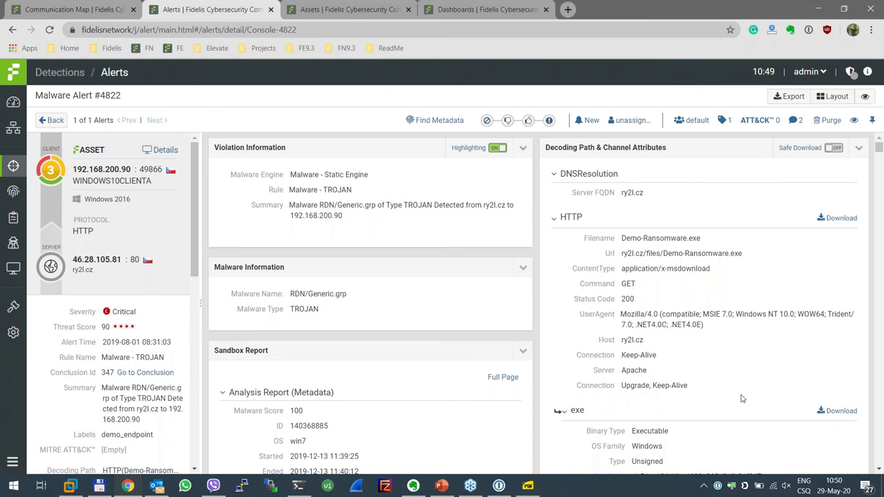
- Compare the recorded client data and recorded server data of the alert's recorded session
{"action": "scroll", "coordinate": [742, 398], "scroll_direction": "down", "scroll_amount": 5}
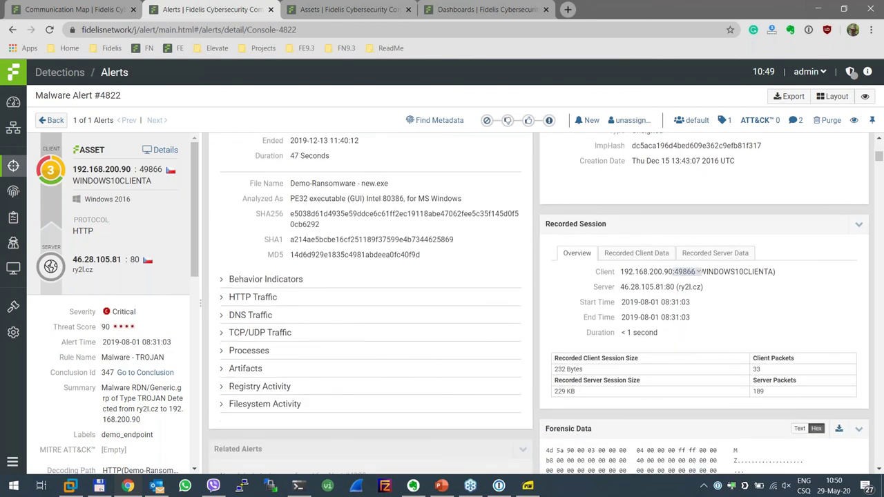
{"action": "left_click", "coordinate": [639, 254]}
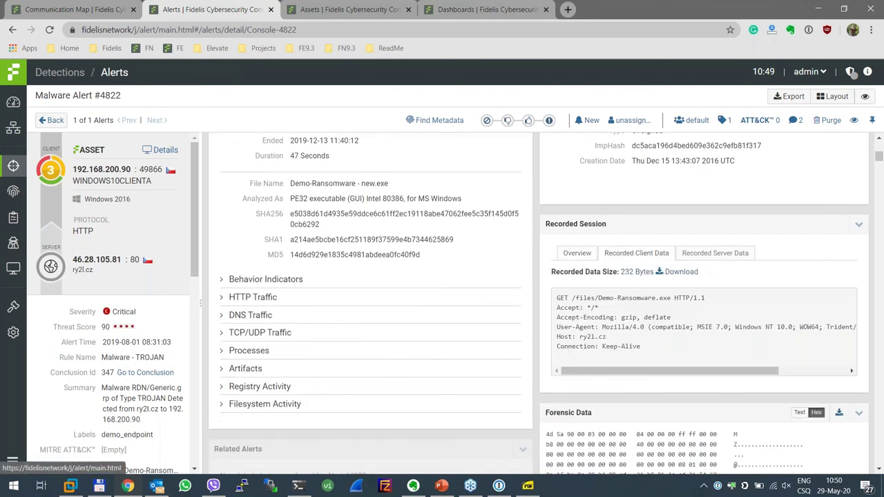
{"action": "left_click", "coordinate": [713, 255]}
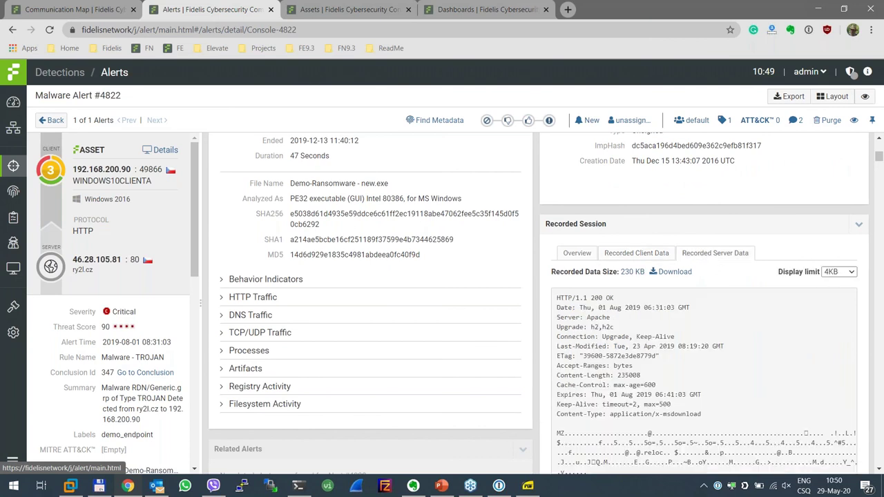
{"action": "left_click", "coordinate": [634, 255]}
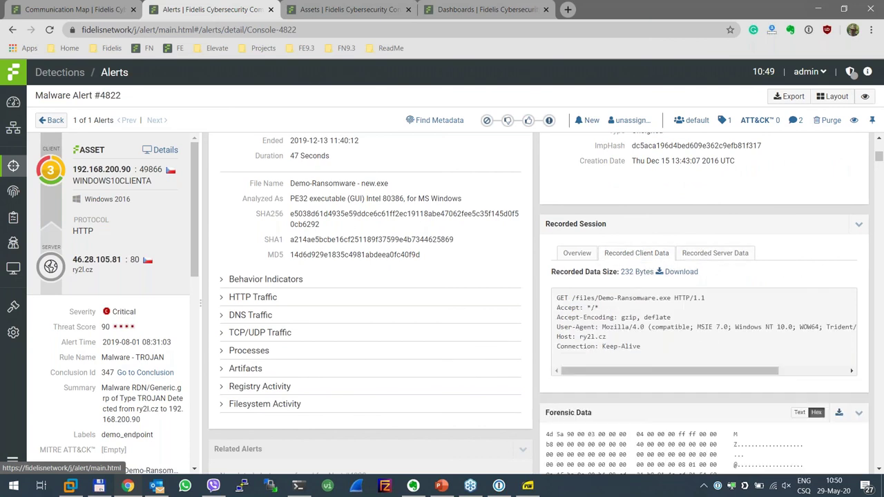
{"action": "left_click", "coordinate": [712, 254]}
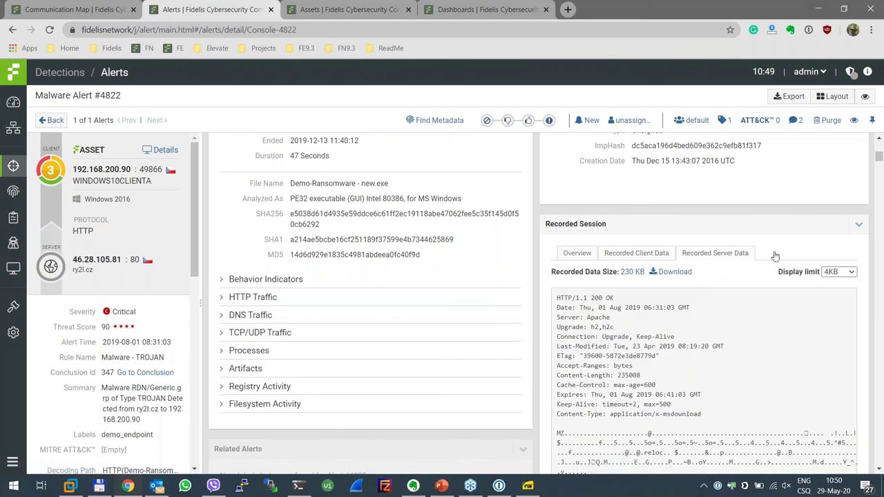
- Examine the first endpoint validation event, its File Close type and the name of the file involved
{"action": "scroll", "coordinate": [775, 257], "scroll_direction": "down", "scroll_amount": 5}
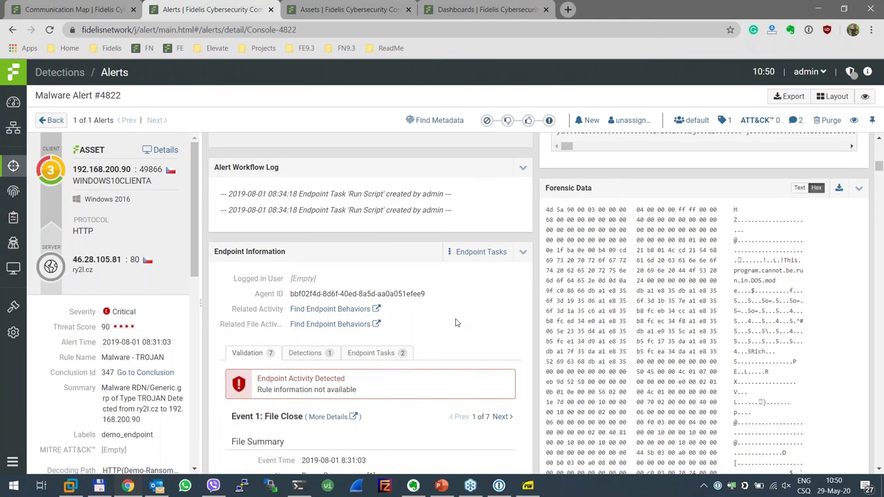
{"action": "scroll", "coordinate": [456, 322], "scroll_direction": "down", "scroll_amount": 1}
{"action": "scroll", "coordinate": [455, 322], "scroll_direction": "down", "scroll_amount": 1}
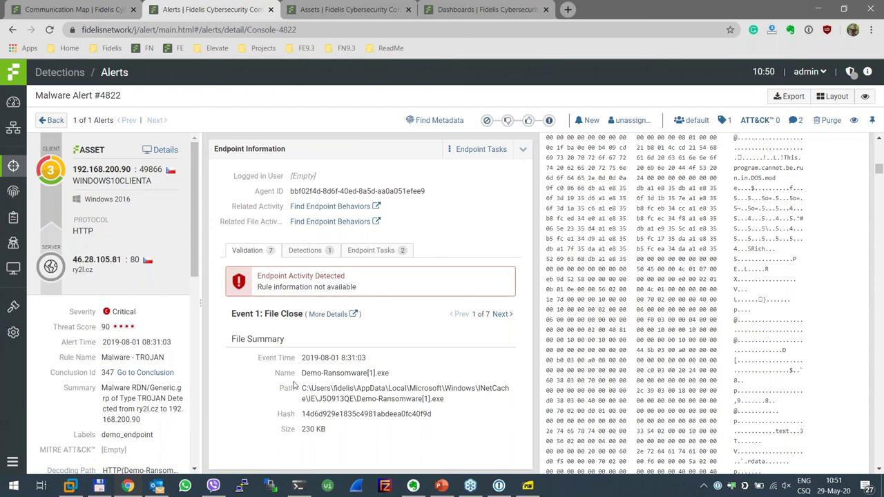
{"action": "left_click_drag", "start_coordinate": [265, 315], "coordinate": [304, 314]}
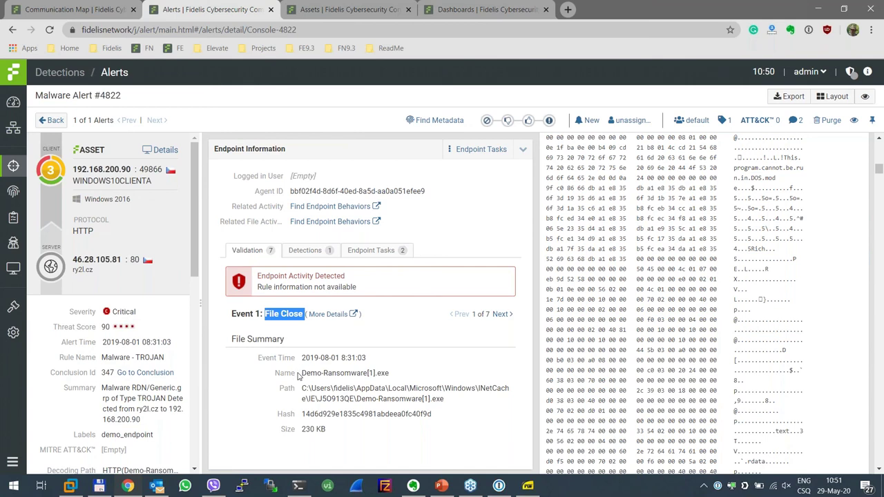
{"action": "left_click_drag", "start_coordinate": [299, 374], "coordinate": [391, 374]}
- Advance the endpoint validation events to the installer.exe Process Start event and open its full behavior details
{"action": "left_click", "coordinate": [501, 314]}
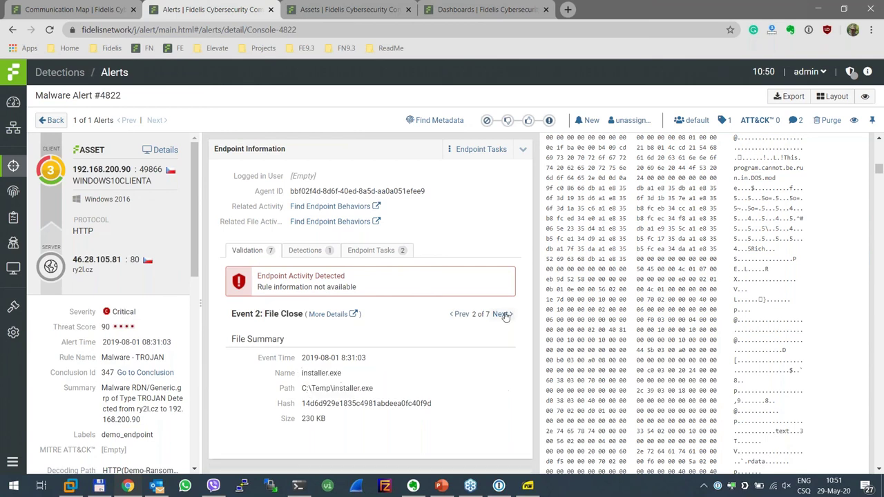
{"action": "left_click", "coordinate": [503, 314]}
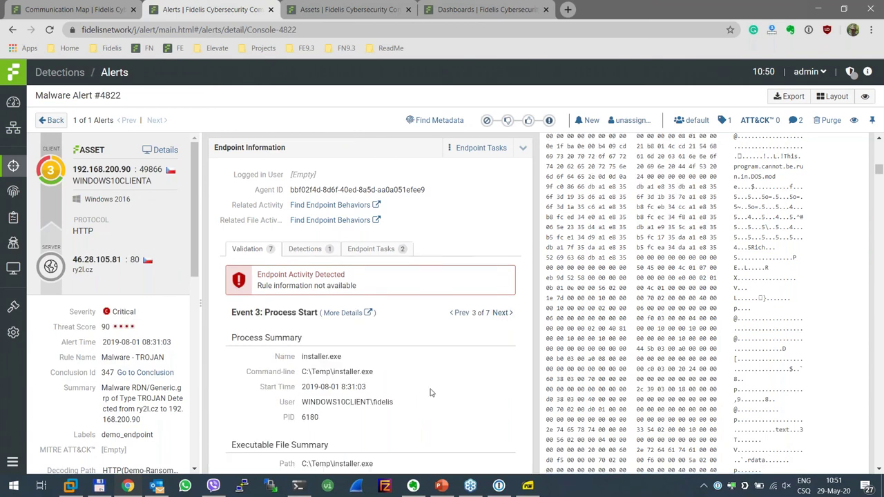
{"action": "scroll", "coordinate": [430, 392], "scroll_direction": "down", "scroll_amount": 1}
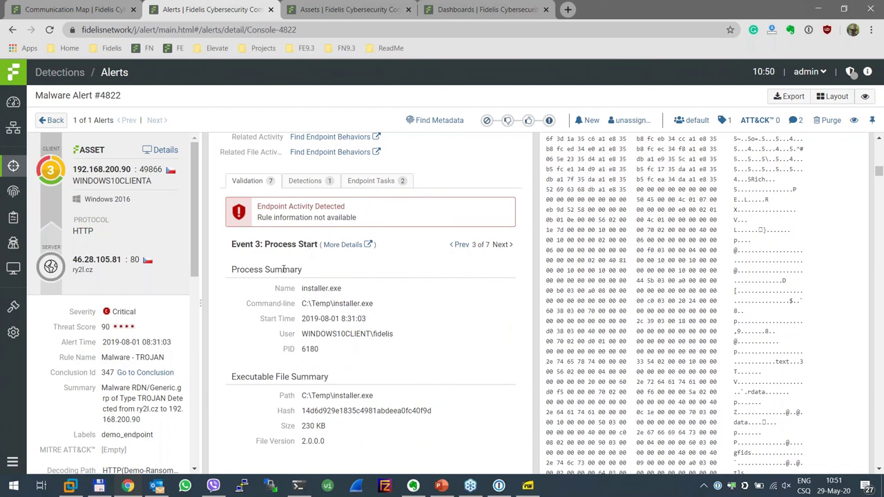
{"action": "left_click", "coordinate": [345, 246]}
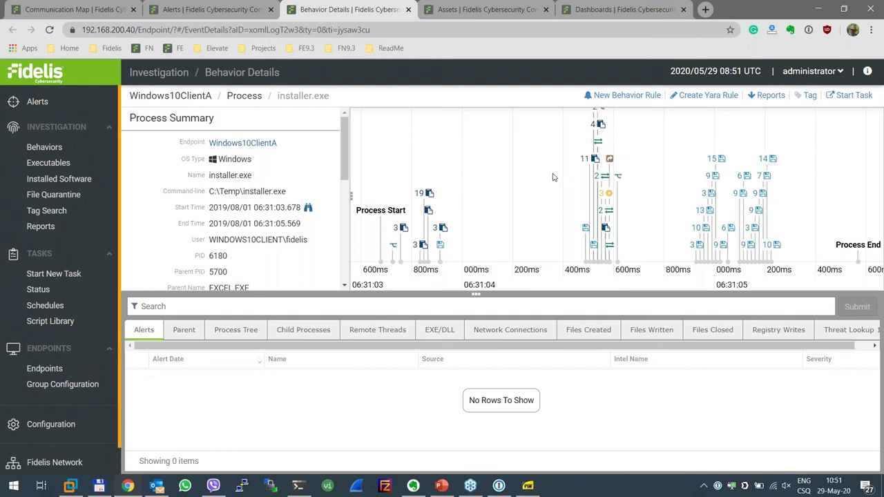
- Show the process tree of installer.exe and open the behavior details of its ancestor process firefox.exe
{"action": "left_click", "coordinate": [243, 329]}
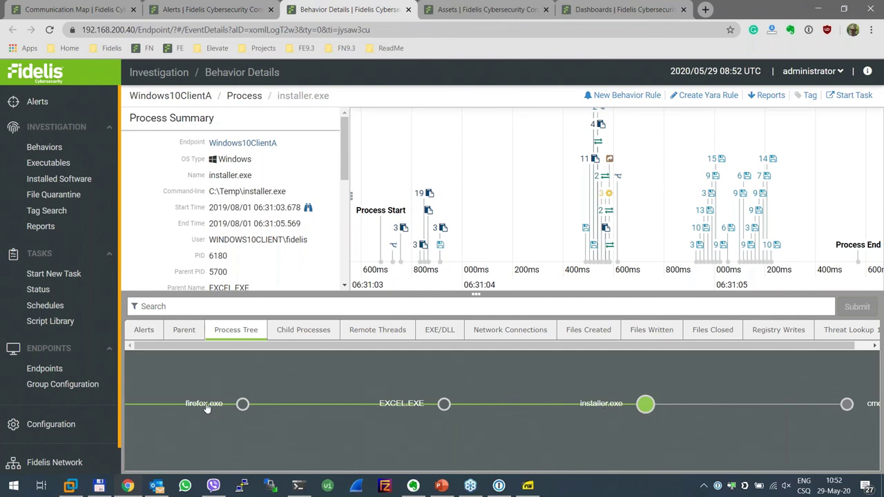
{"action": "mouse_move", "coordinate": [207, 406]}
{"action": "left_click", "coordinate": [249, 272]}
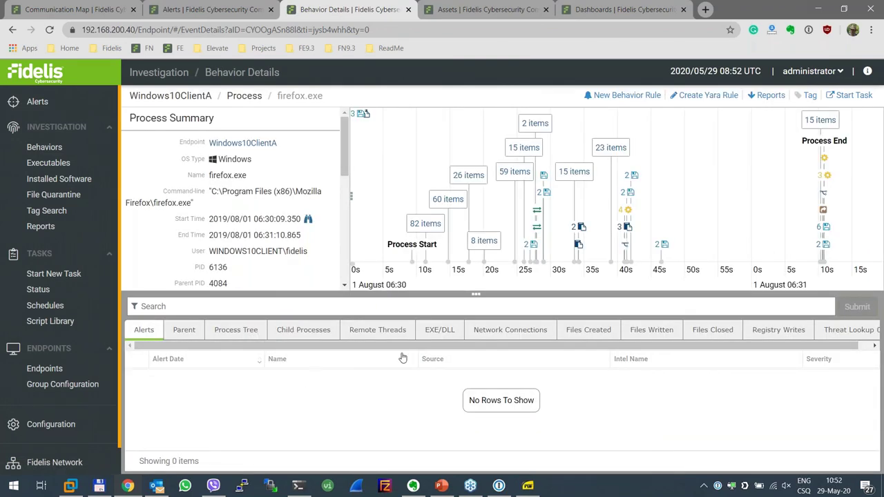
- Filter the network connections of firefox.exe by xlsm and open the details of the matching outbound connection
{"action": "left_click", "coordinate": [519, 337]}
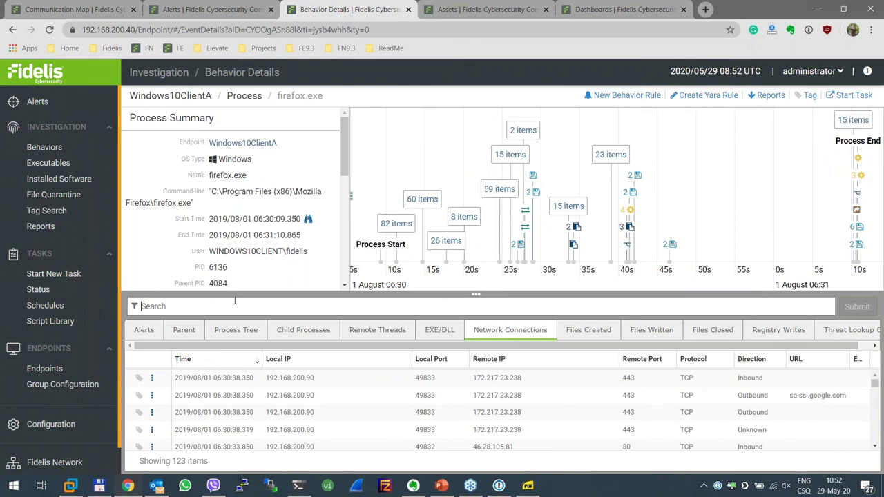
{"action": "type", "text": "xslm"}
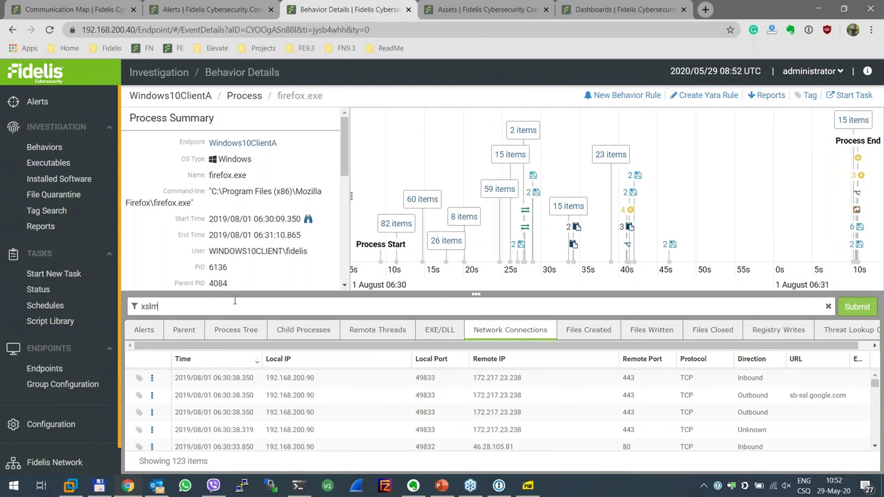
{"action": "key", "text": "Return"}
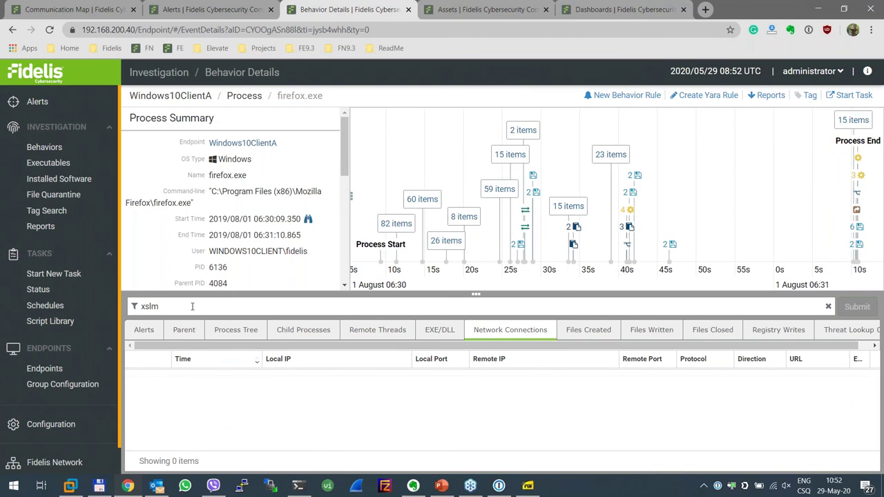
{"action": "key", "text": "BackSpace"}
{"action": "key", "text": "BackSpace"}
{"action": "key", "text": "BackSpace"}
{"action": "type", "text": "lsm"}
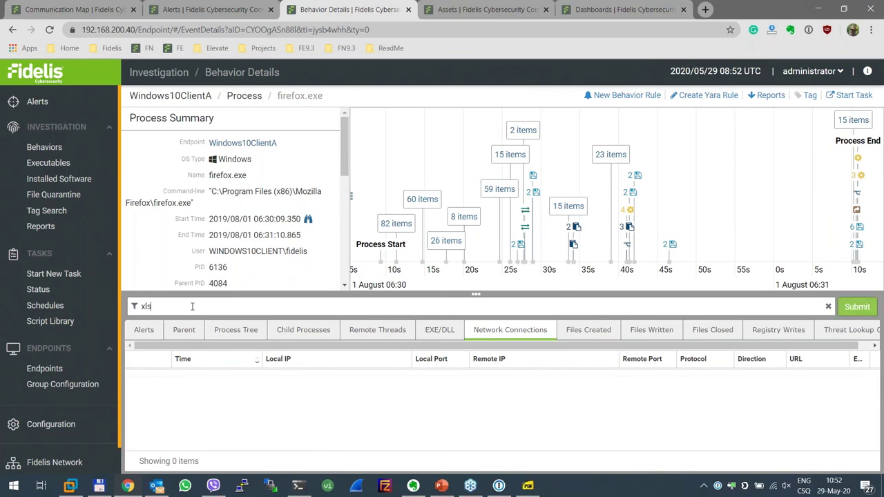
{"action": "key", "text": "Return"}
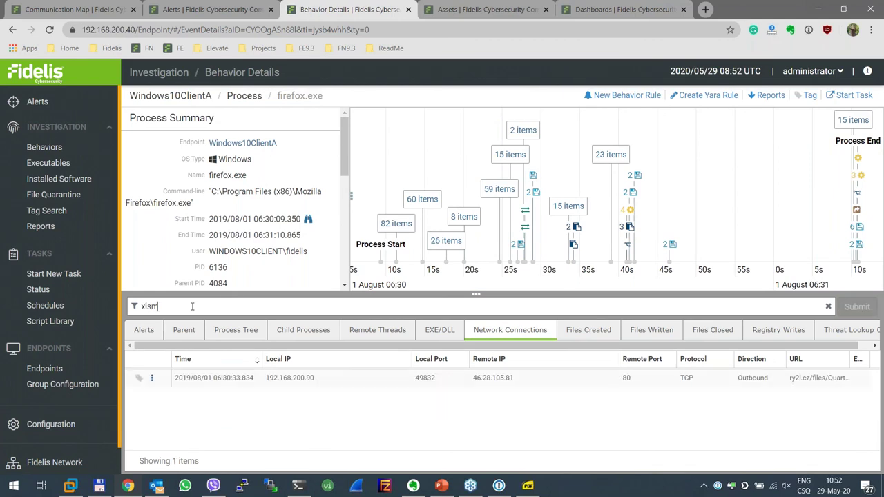
{"action": "left_click", "coordinate": [196, 379]}
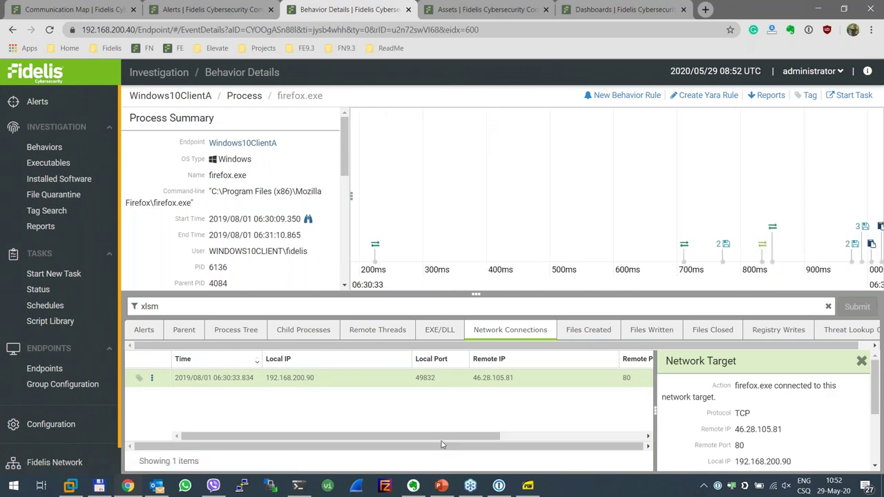